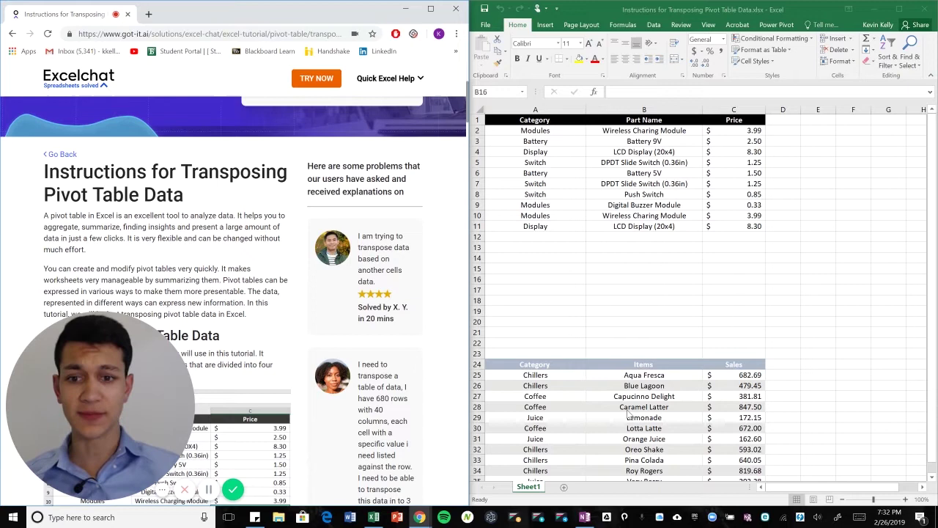
Insert a PivotTable from the parts range Sheet1!A1:C11 onto a new worksheet.
scroll(261, 232, "down", 4)
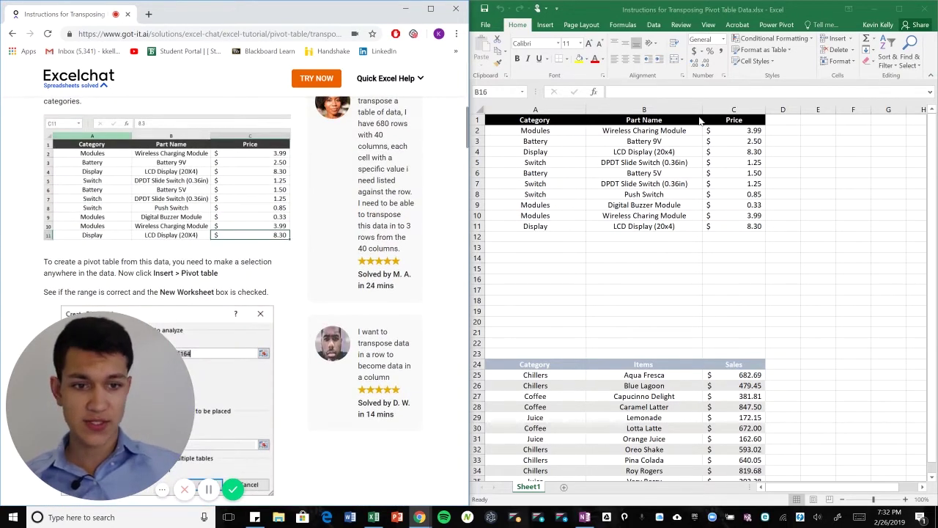
left_click(648, 143)
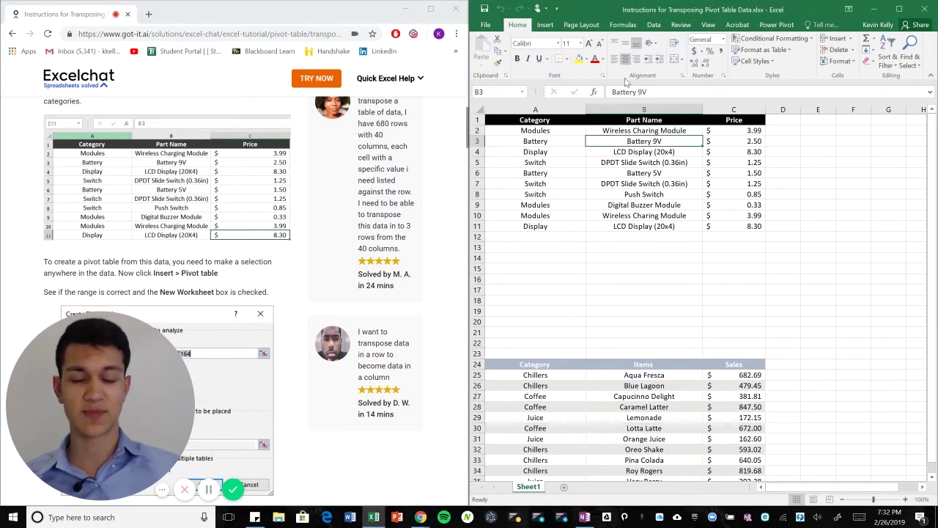
left_click(545, 25)
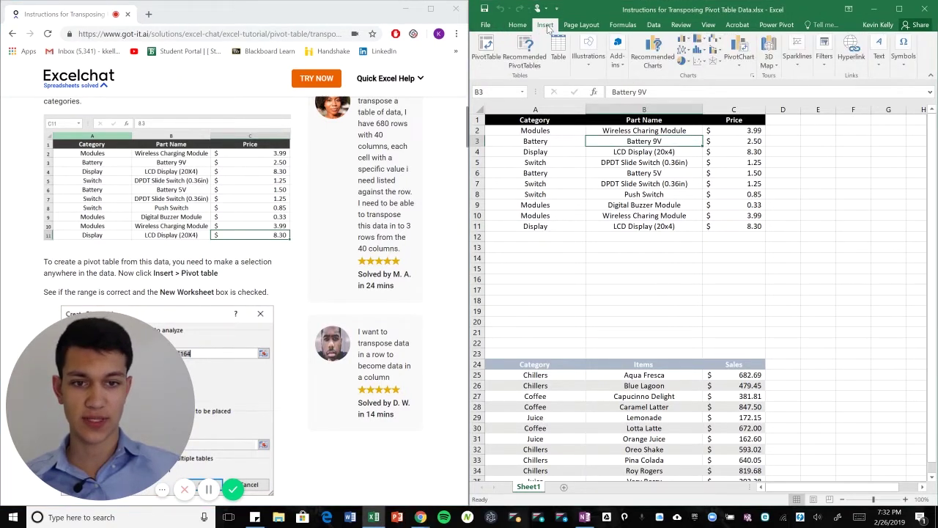
left_click(486, 49)
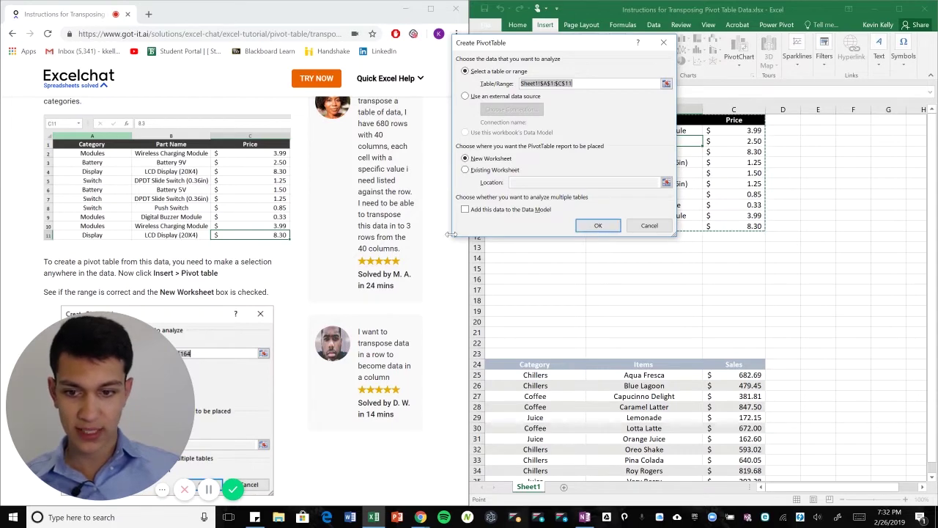
left_click(260, 272)
scroll(265, 264, "down", 3)
scroll(265, 263, "down", 1)
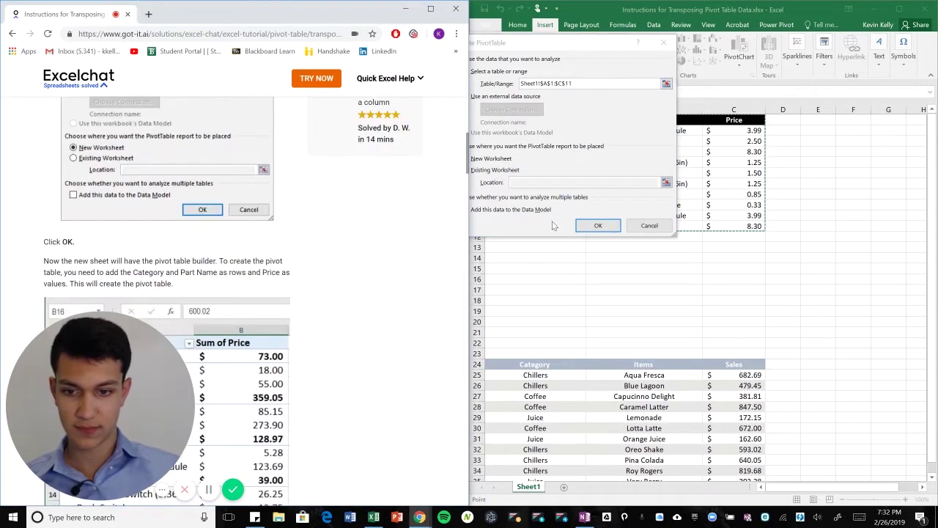
left_click(598, 225)
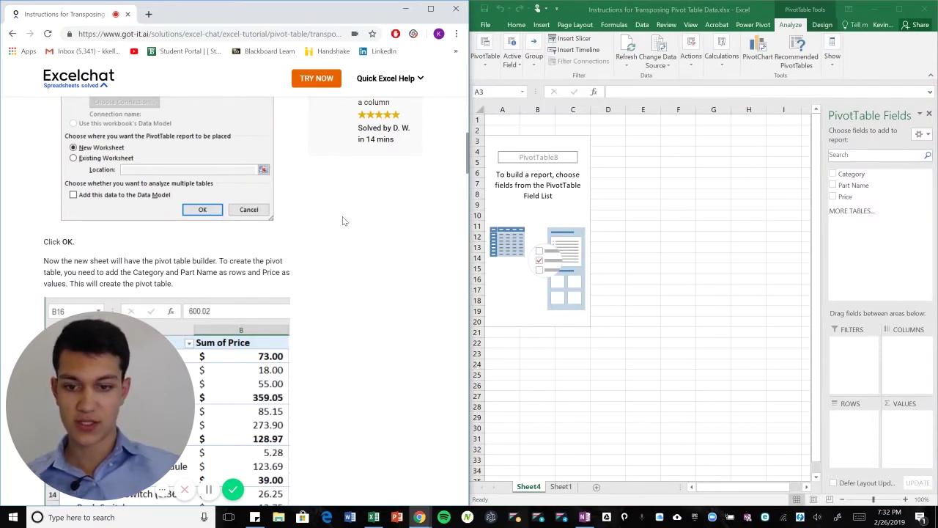
Add Category and Part Name as rows and Sum of Price as values, then widen column B.
scroll(342, 216, "down", 5)
scroll(342, 216, "up", 1)
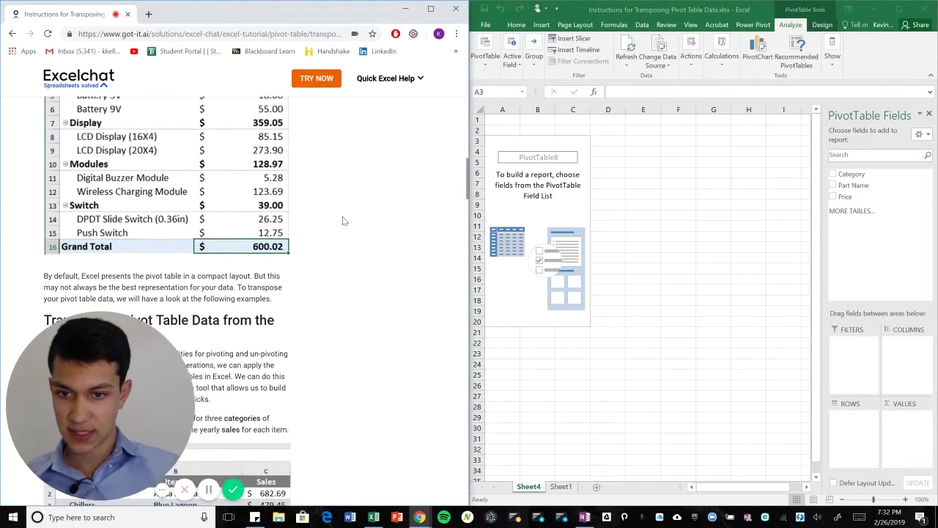
scroll(342, 216, "up", 3)
scroll(342, 216, "down", 1)
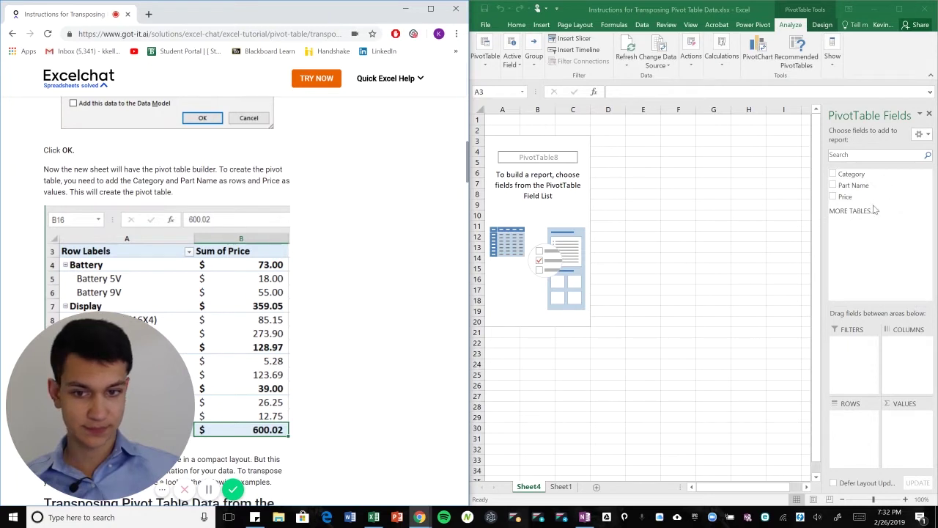
left_click_drag(864, 174, 855, 424)
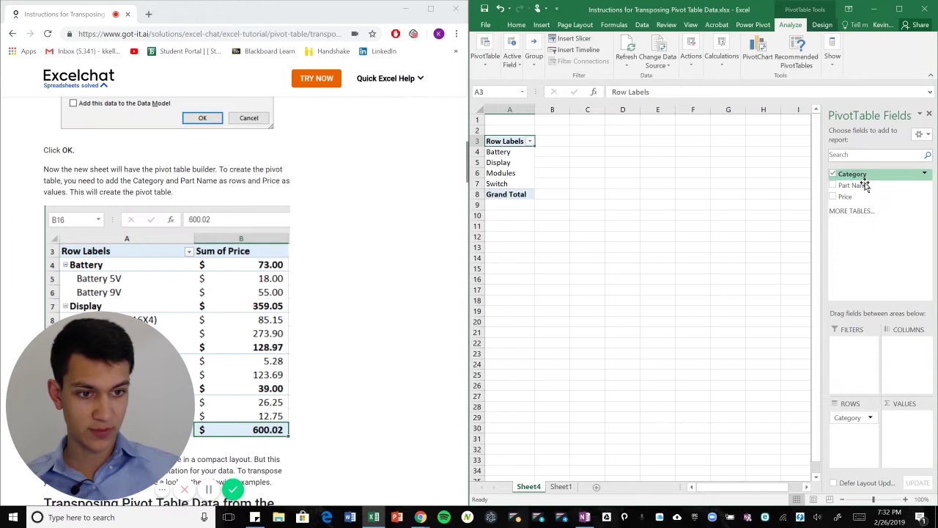
left_click_drag(863, 190, 857, 433)
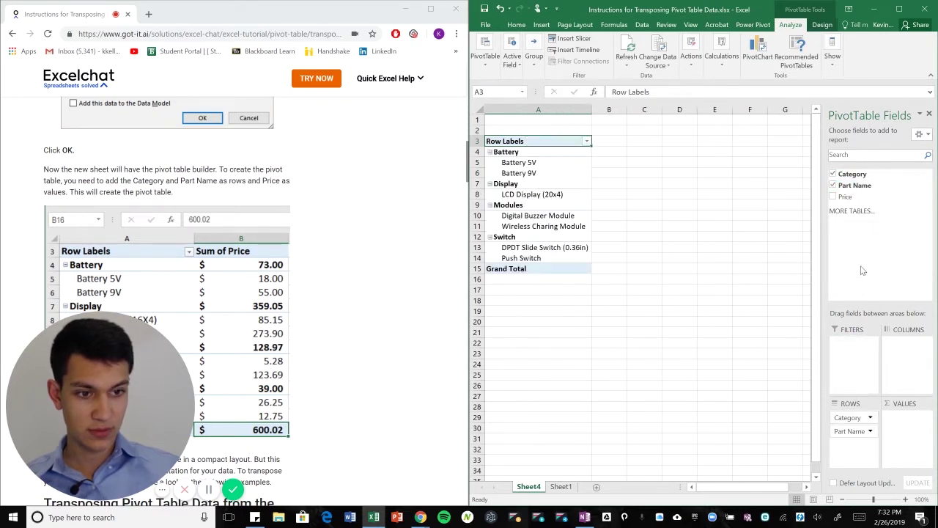
left_click_drag(856, 199, 913, 435)
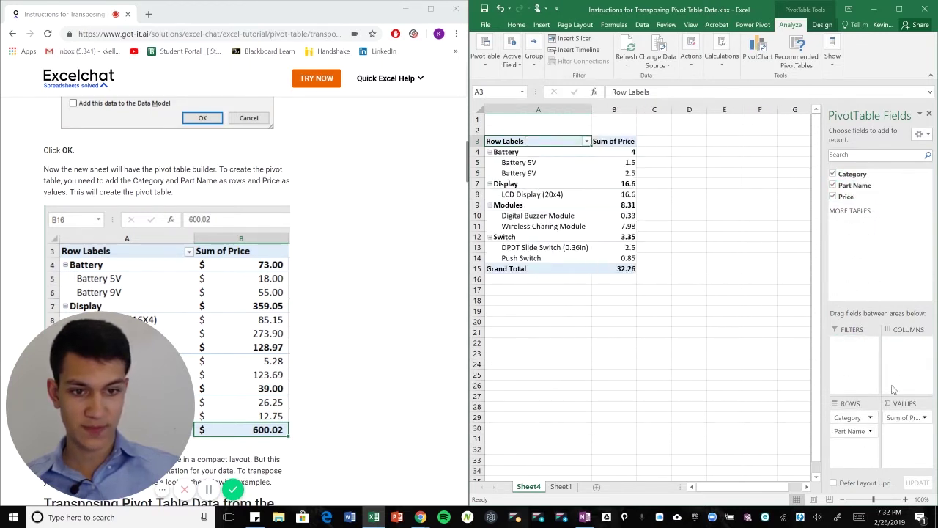
left_click(710, 162)
left_click_drag(636, 109, 654, 110)
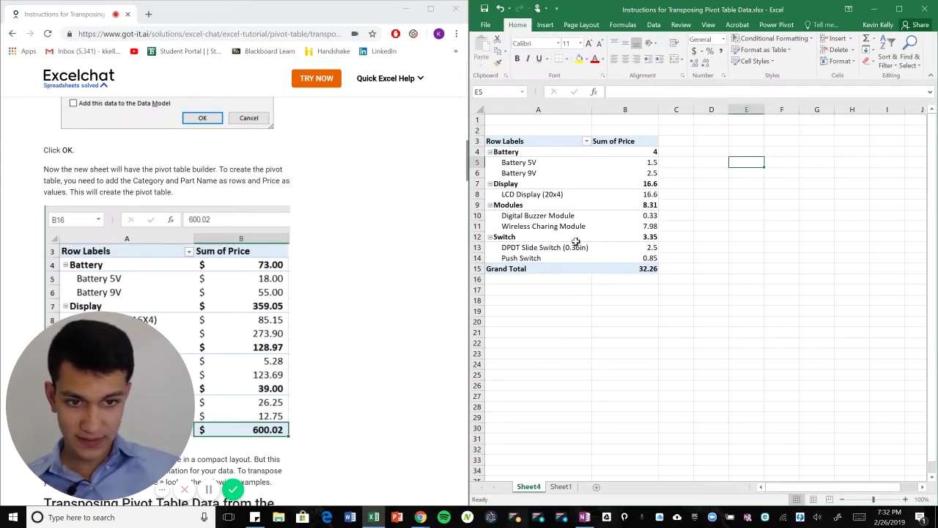
left_click(628, 332)
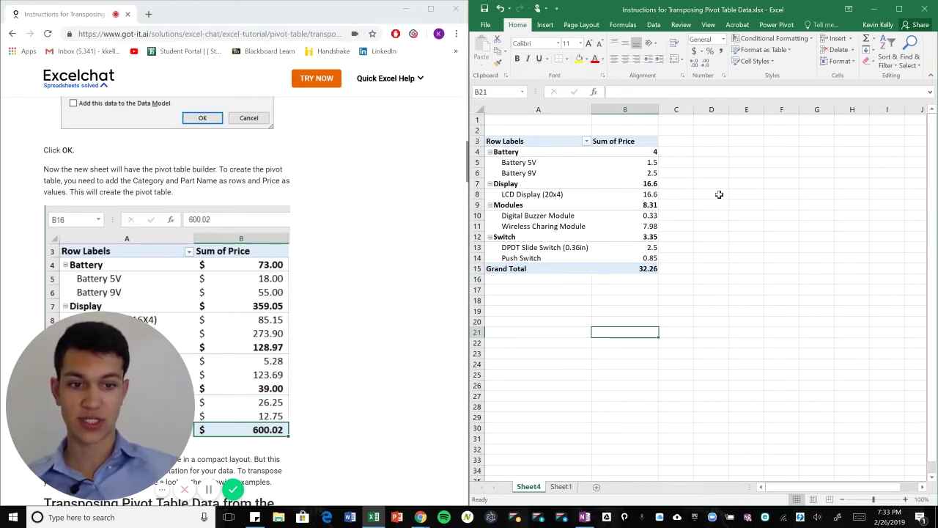
left_click(561, 487)
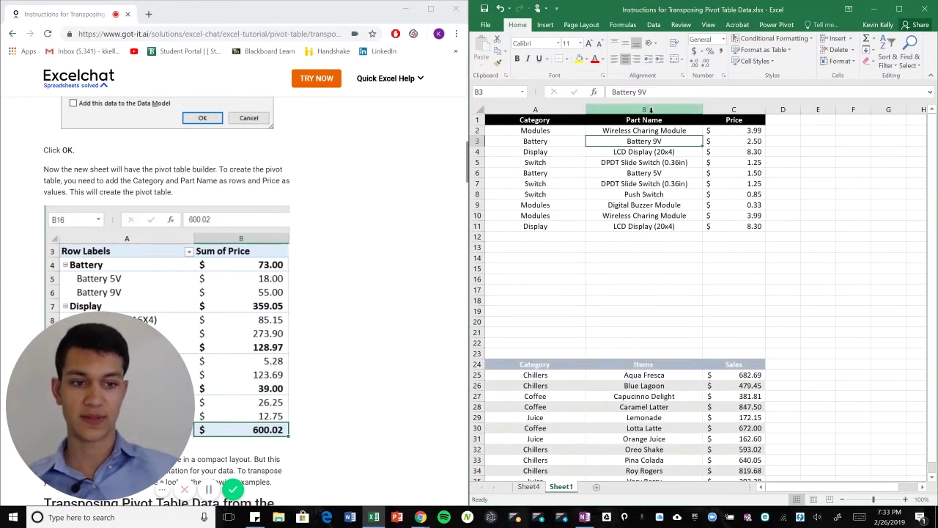
left_click(528, 487)
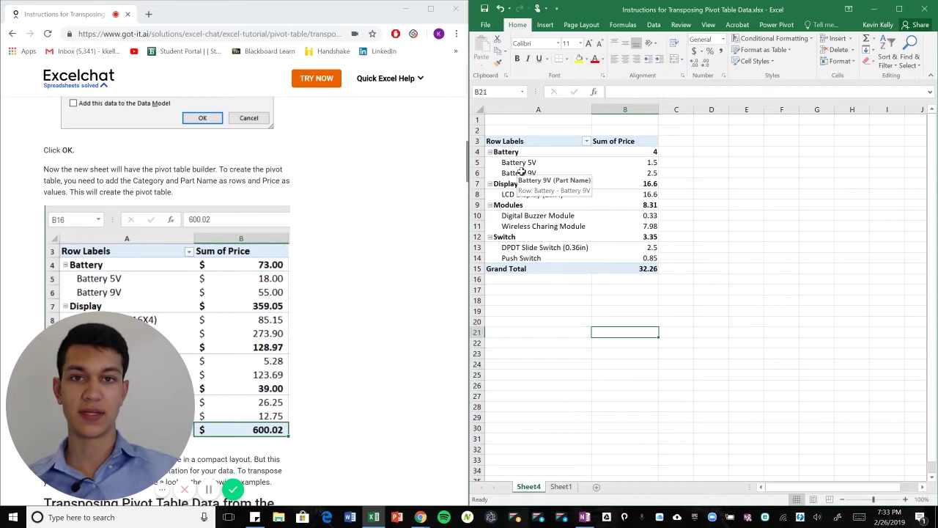
left_click(563, 487)
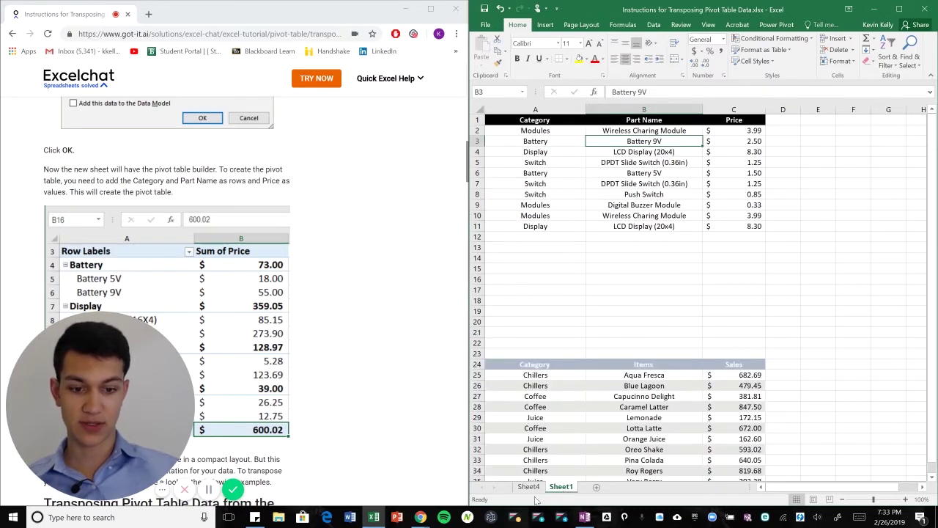
left_click(529, 488)
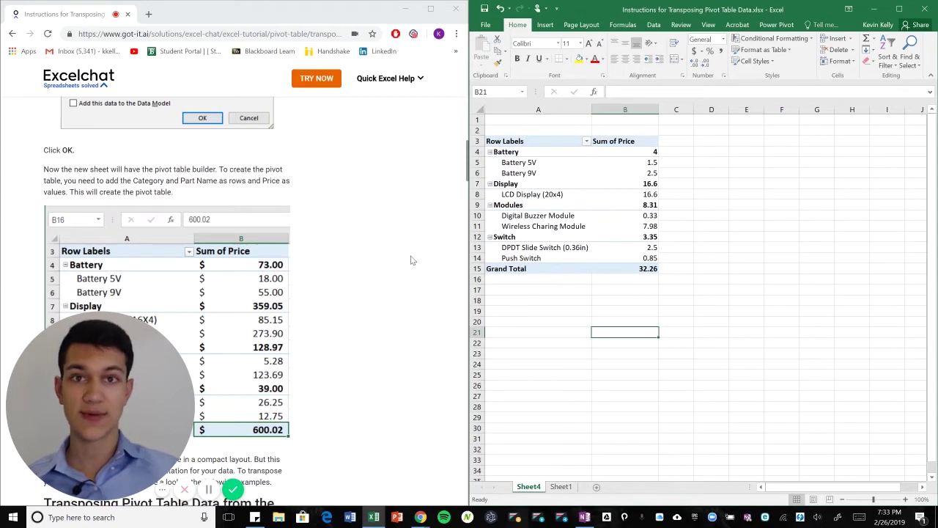
left_click(358, 261)
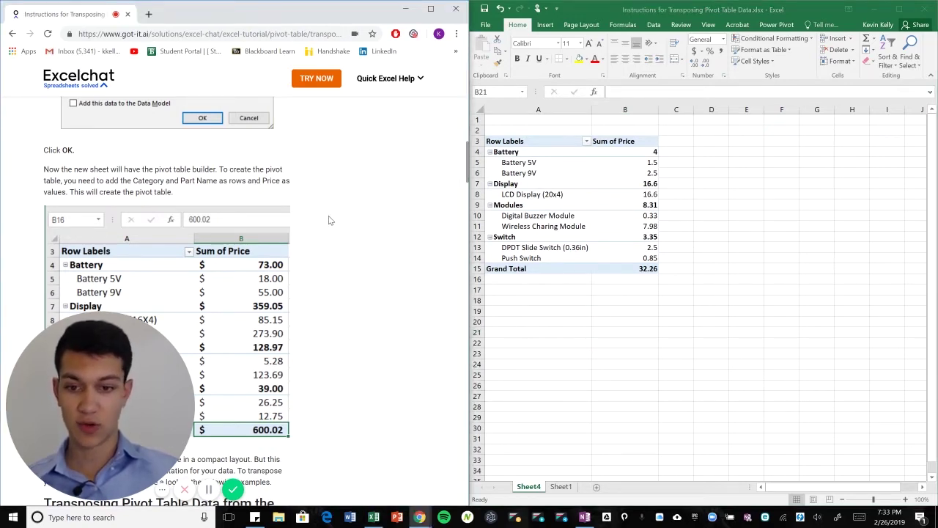
scroll(329, 219, "down", 5)
scroll(335, 217, "down", 1)
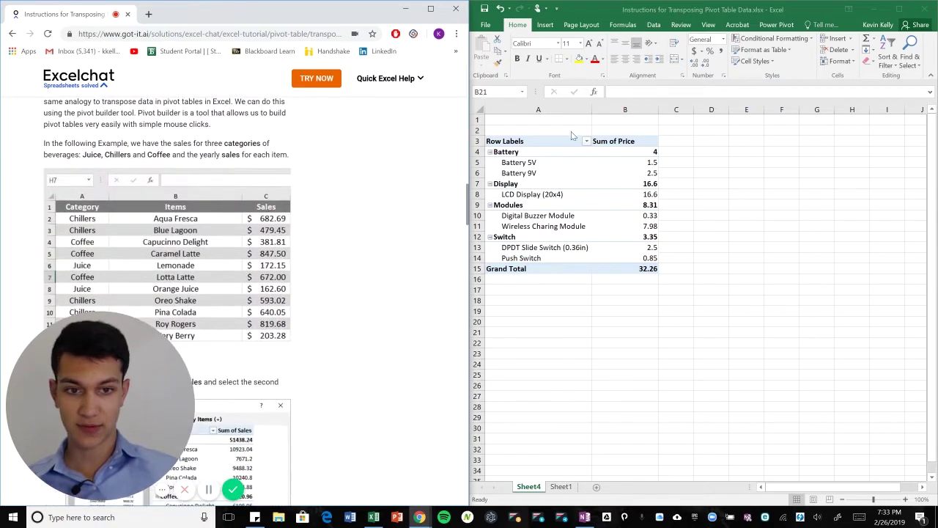
Create the recommended Sum of Sales by Category PivotTable from the beverage sales table.
left_click(562, 487)
left_click(561, 487)
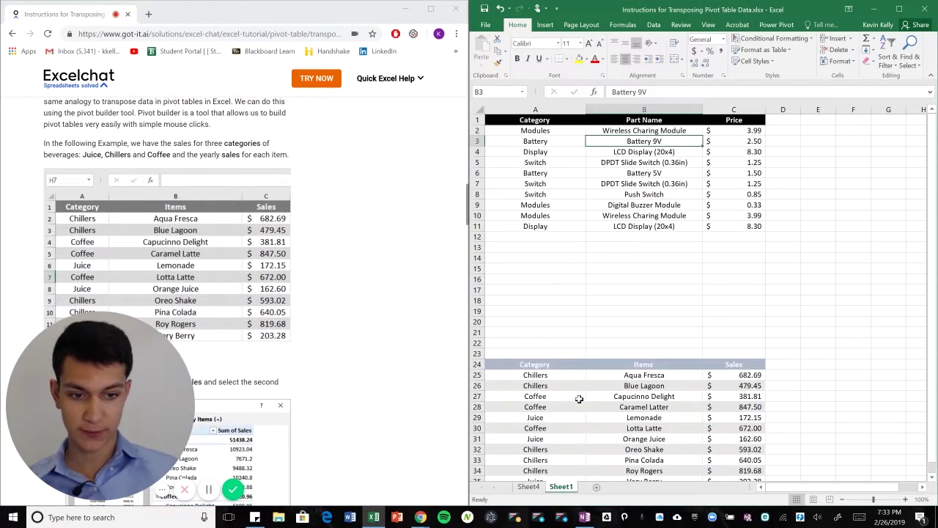
scroll(610, 340, "down", 2)
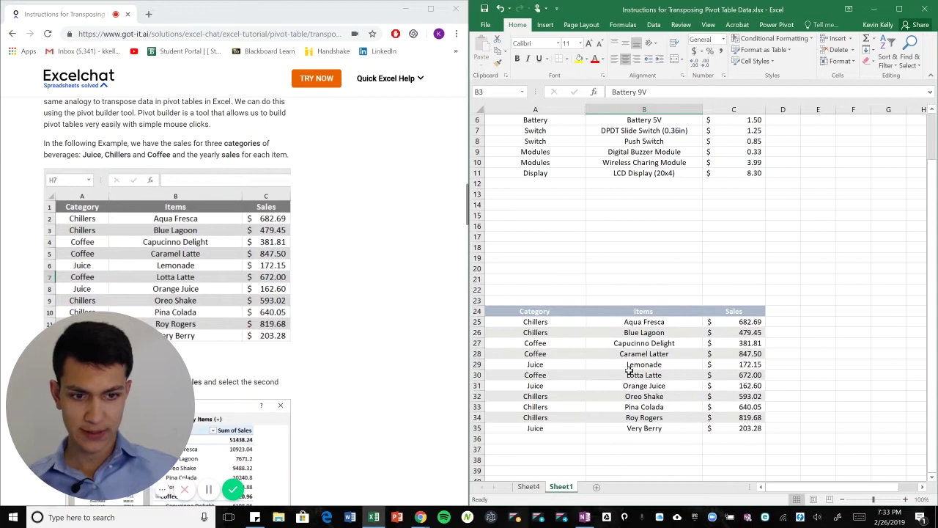
left_click(636, 352)
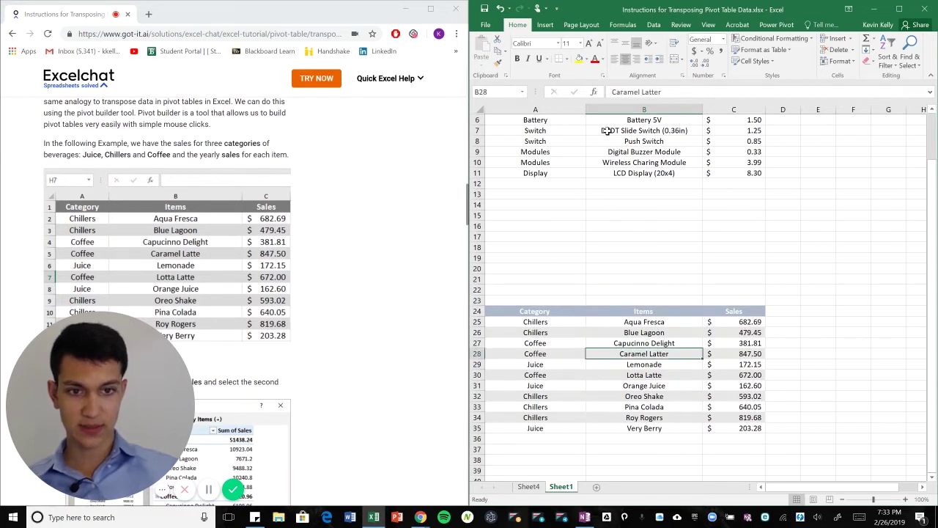
left_click(545, 25)
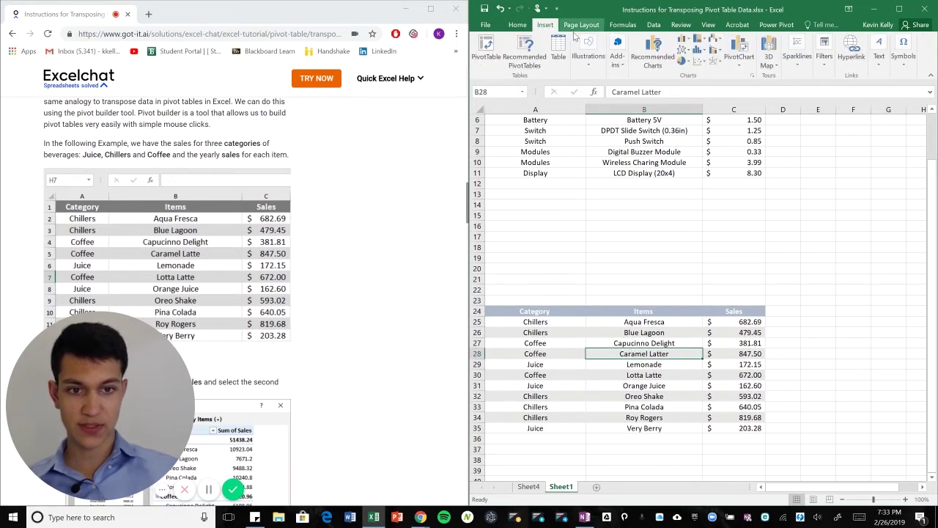
left_click(527, 64)
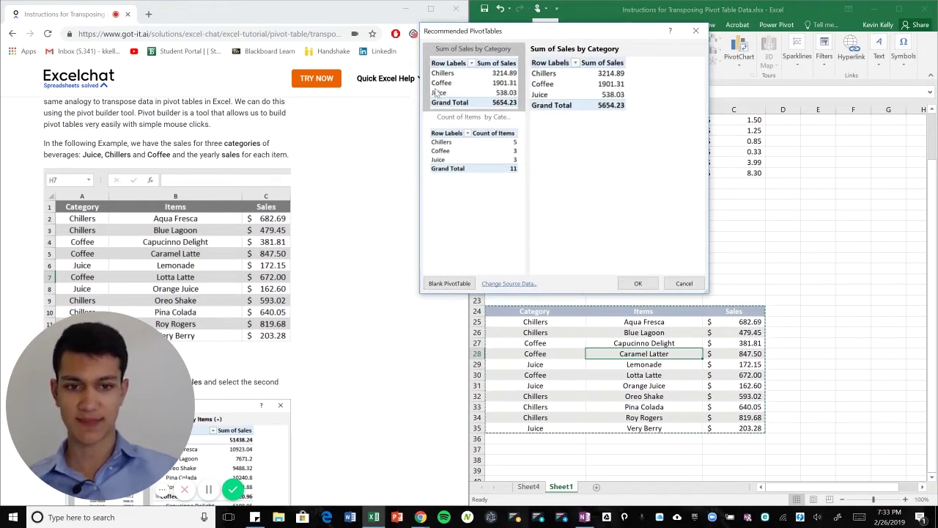
double_click(480, 87)
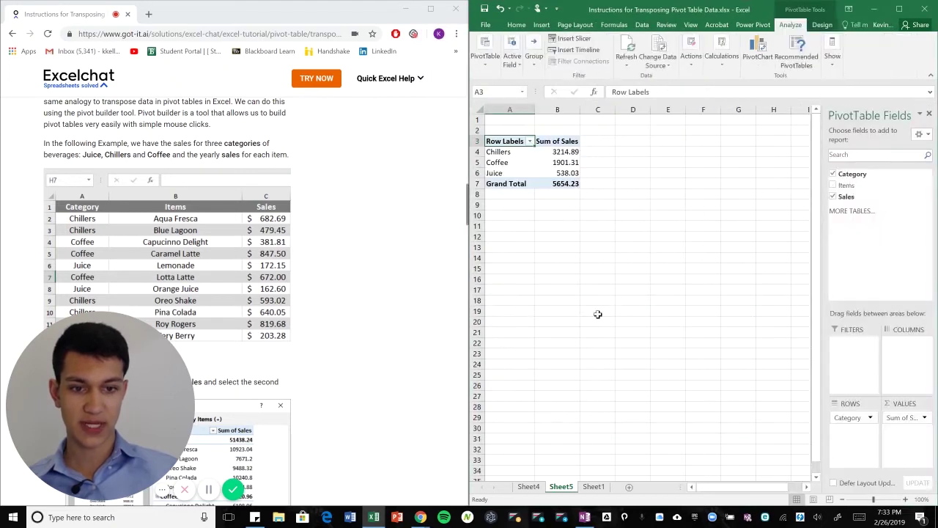
Nest the Items field under Category in the pivot table's rows.
scroll(328, 260, "down", 10)
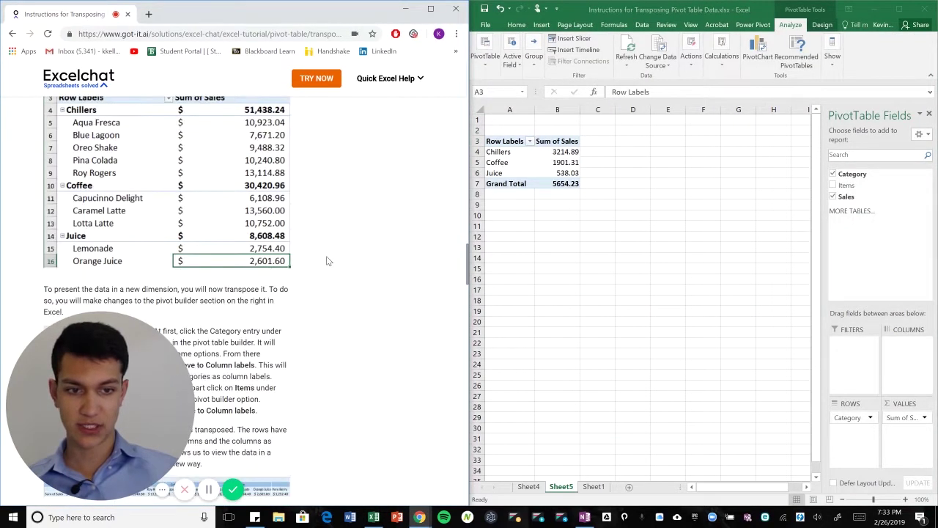
scroll(329, 260, "up", 1)
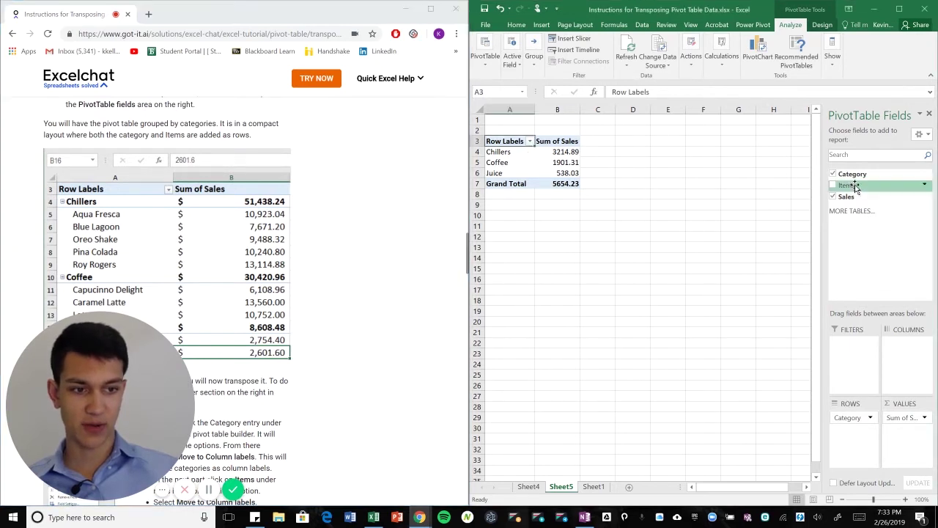
left_click_drag(848, 186, 852, 438)
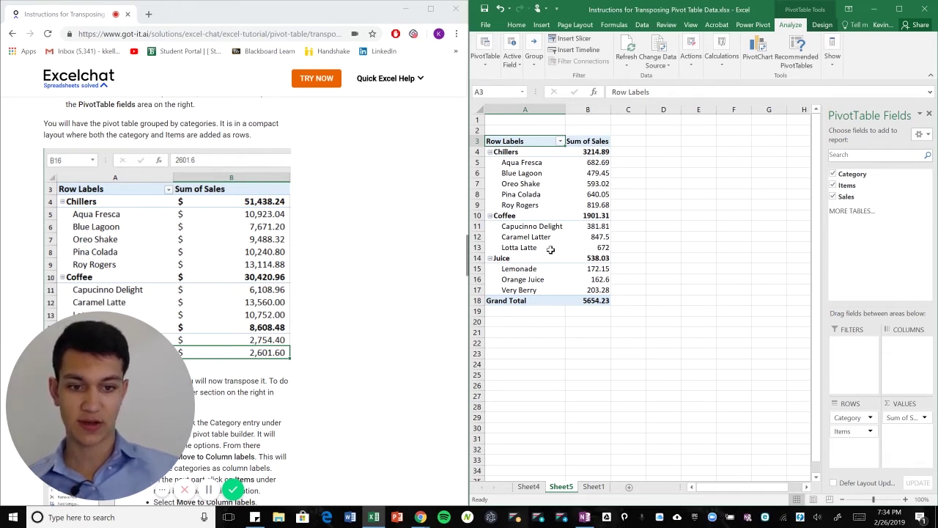
Review the tutorial page, then select cell A3 of the beverage pivot table.
left_click(735, 238)
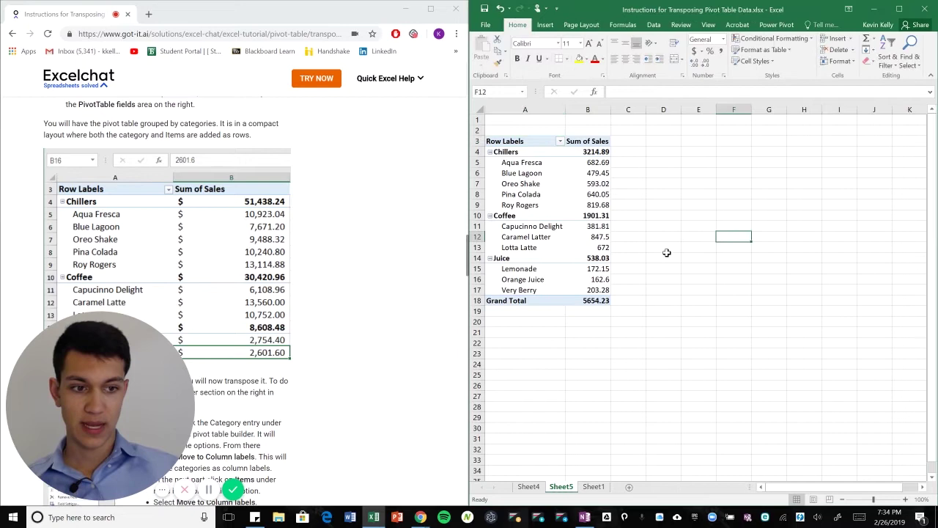
left_click(372, 250)
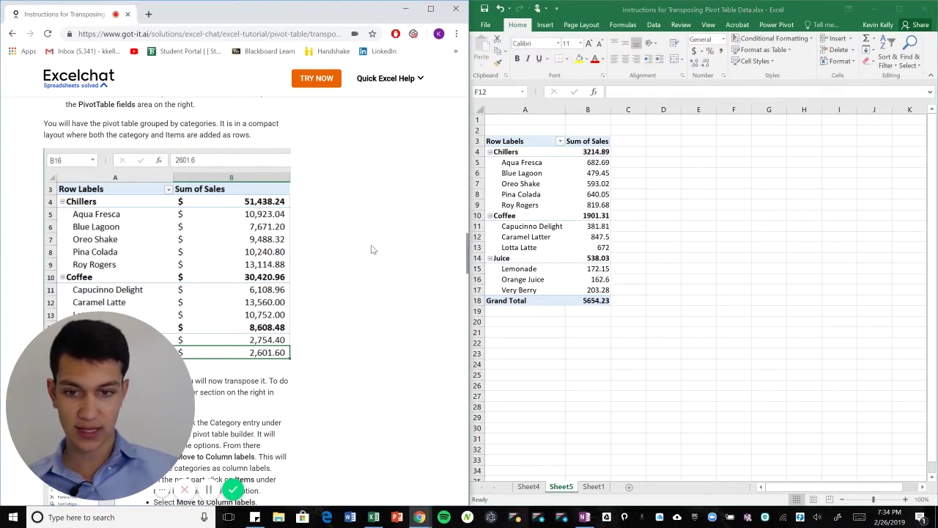
scroll(350, 264, "down", 1)
scroll(350, 263, "up", 1)
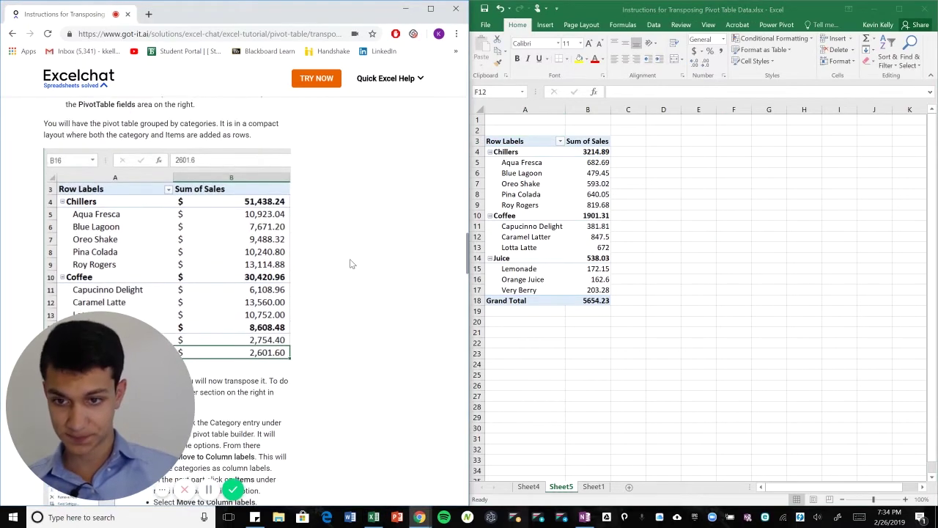
scroll(350, 264, "down", 2)
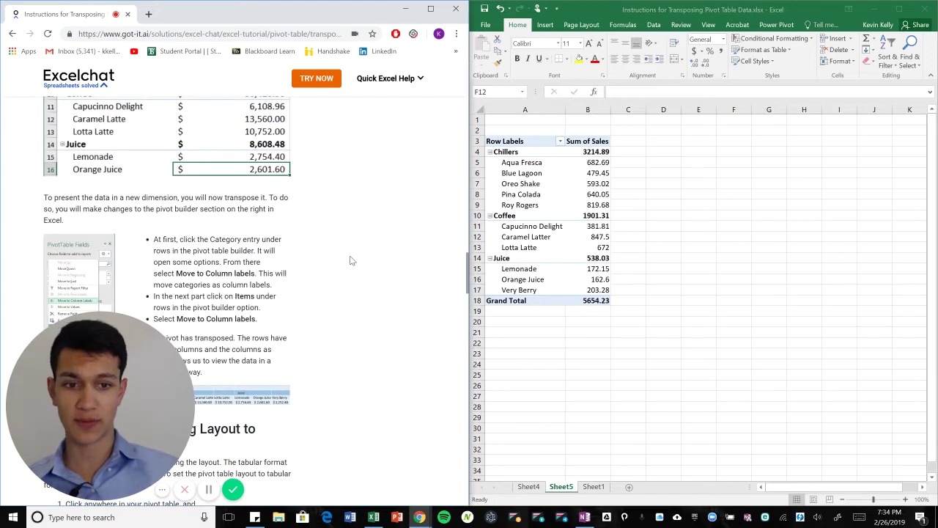
scroll(350, 261, "down", 1)
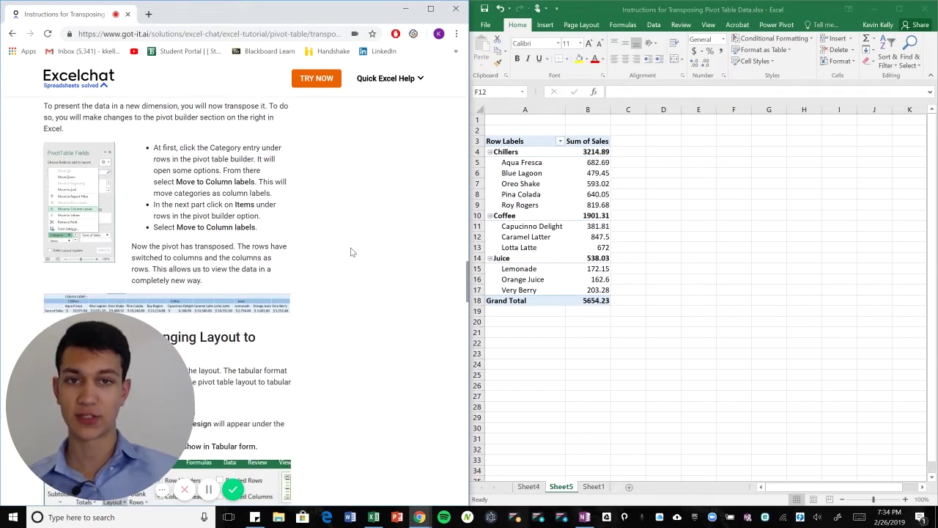
scroll(357, 239, "down", 2)
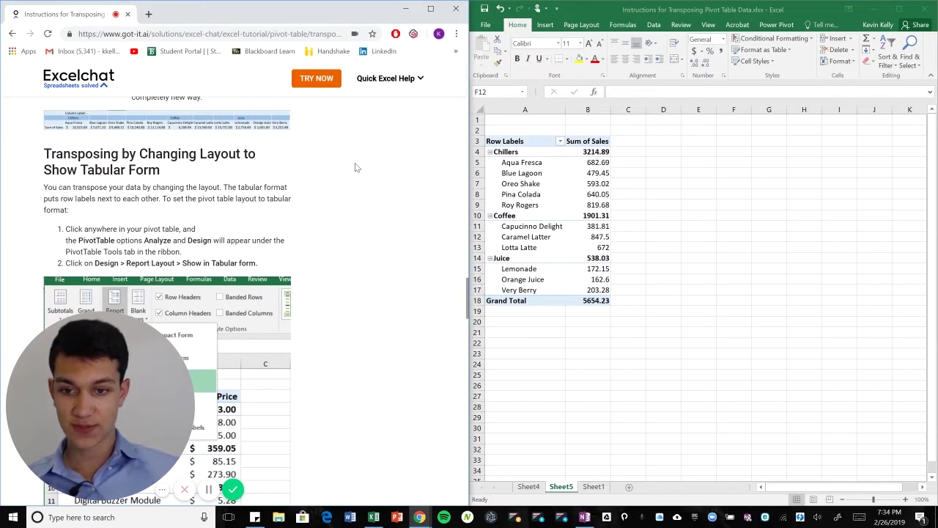
scroll(355, 167, "down", 2)
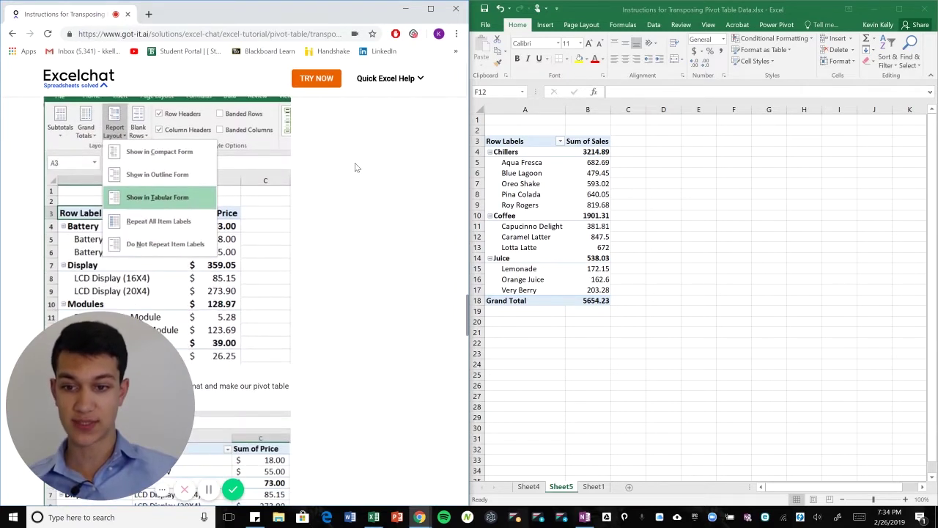
left_click(533, 150)
left_click(512, 140)
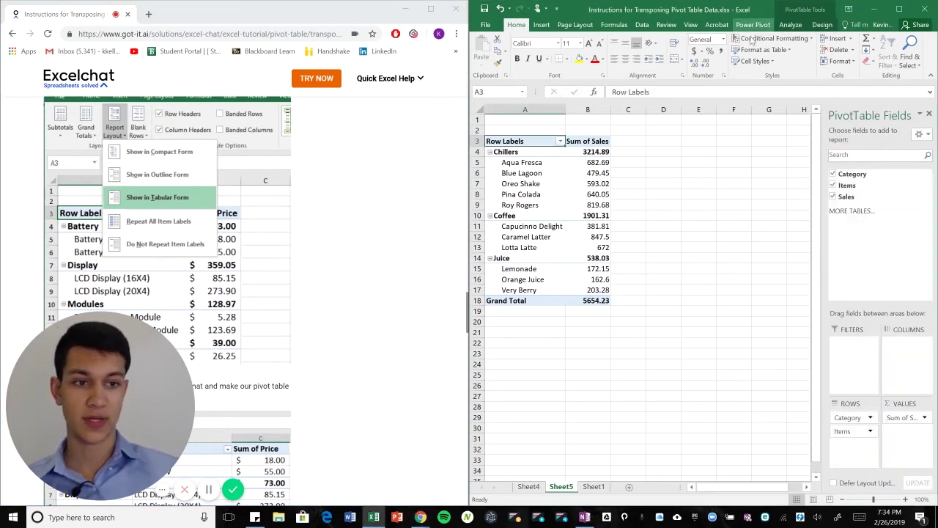
Set the beverage pivot table's report layout to Show in Tabular Form.
left_click(821, 26)
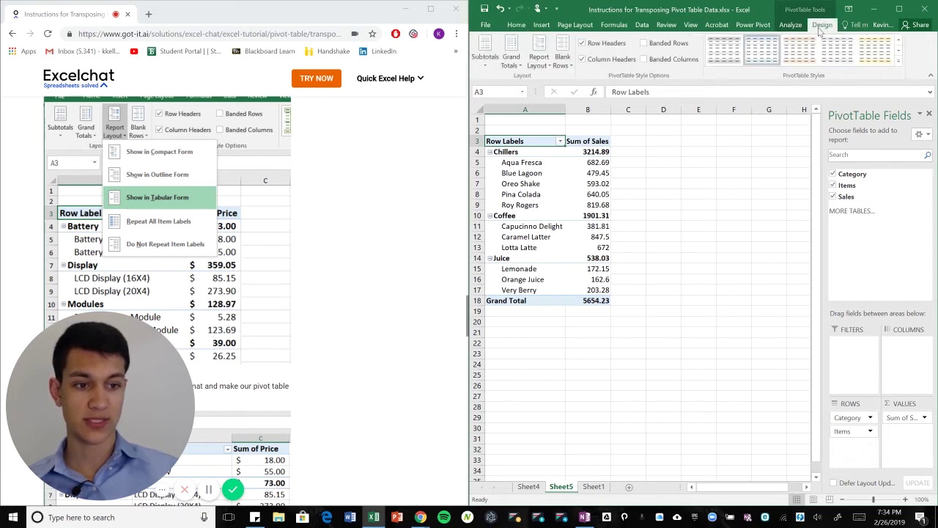
left_click(548, 65)
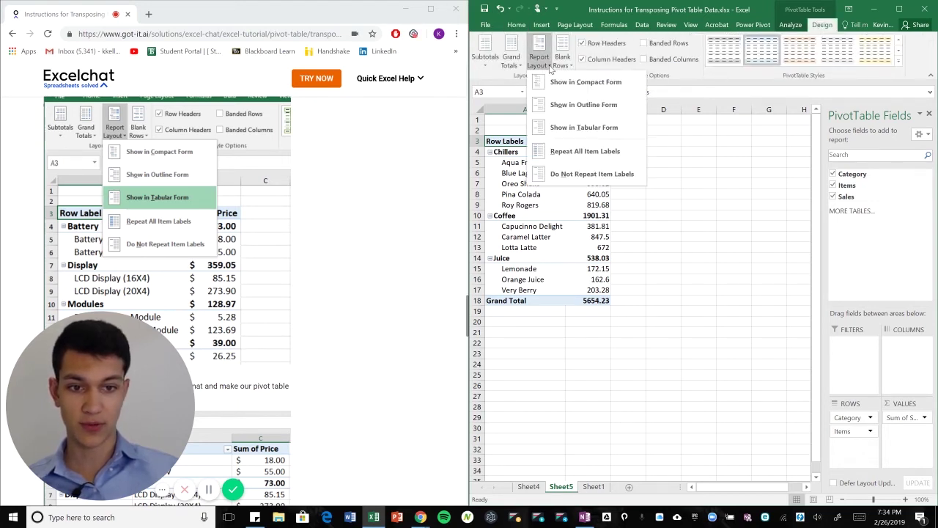
left_click(572, 129)
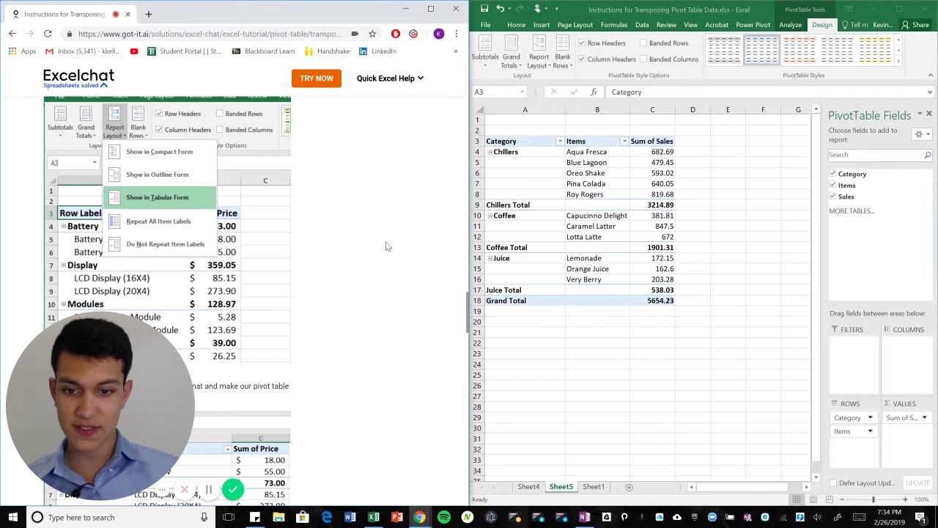
scroll(386, 245, "down", 3)
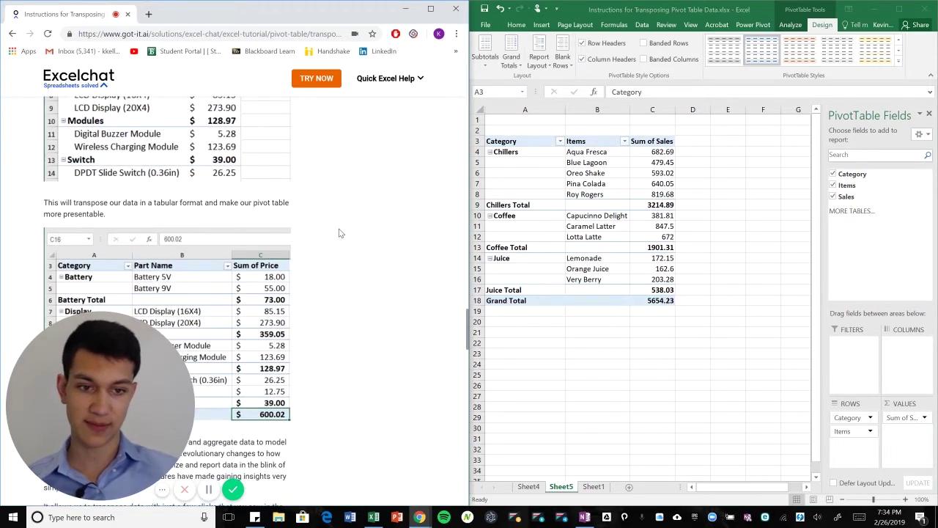
scroll(340, 233, "down", 1)
scroll(340, 228, "up", 10)
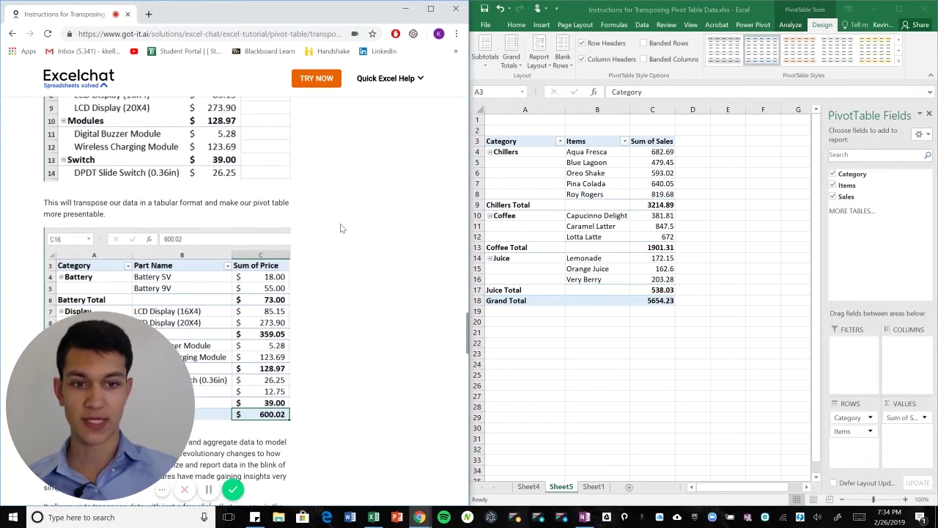
scroll(364, 212, "up", 2)
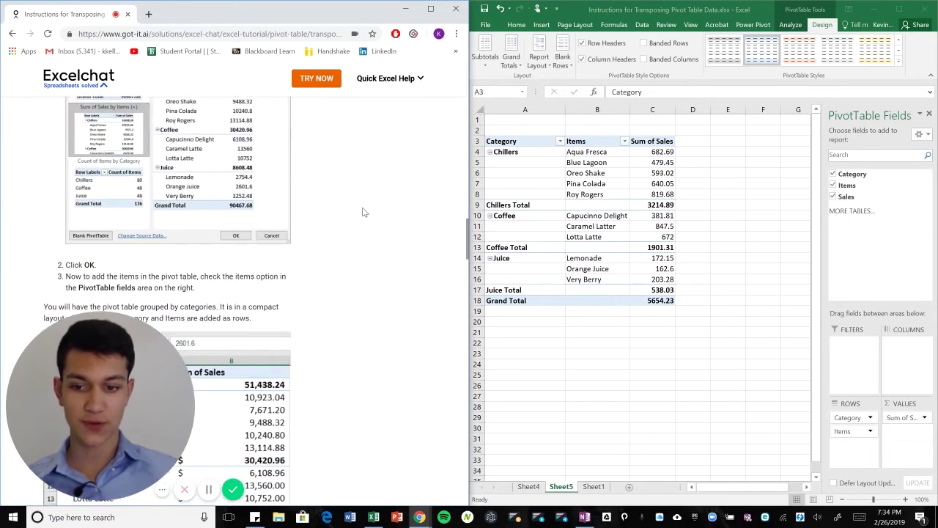
Check the Sheet5 and Sheet4 pivot tables, then return to Sheet1's source data.
left_click(932, 117)
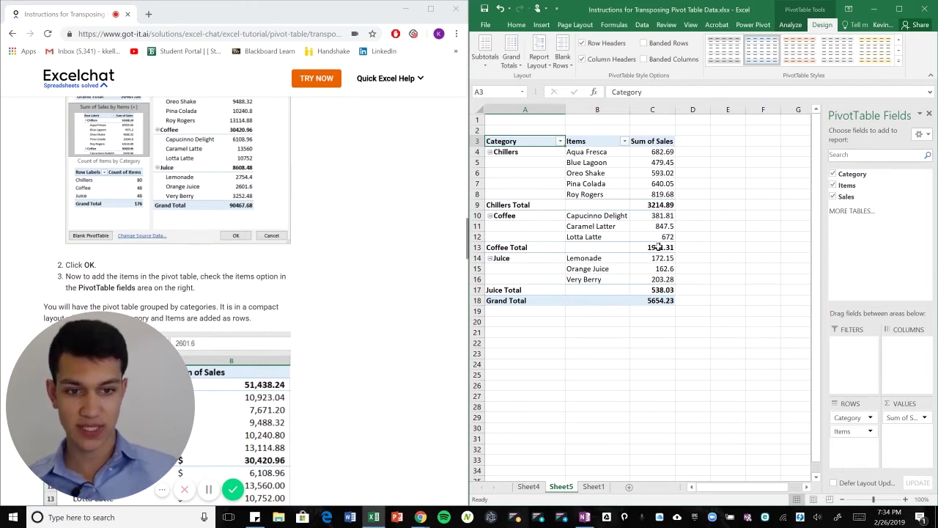
left_click(594, 487)
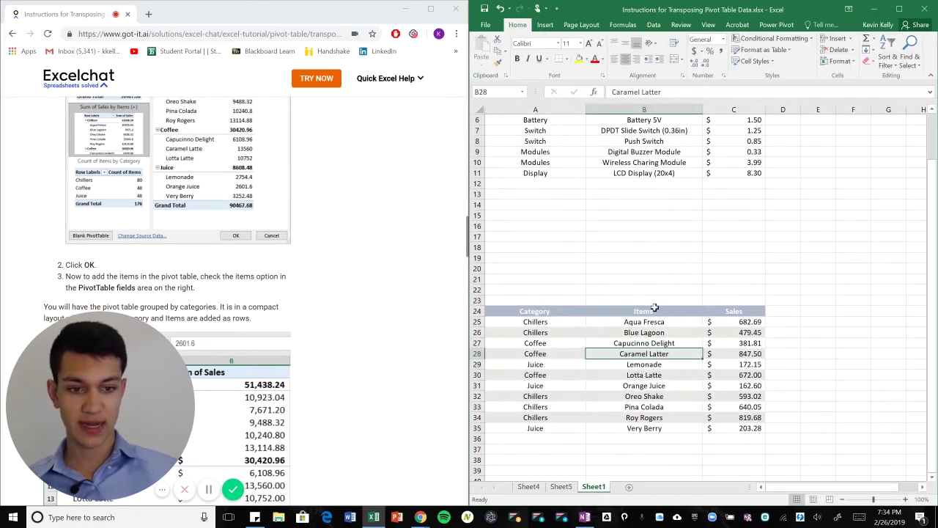
scroll(608, 280, "up", 2)
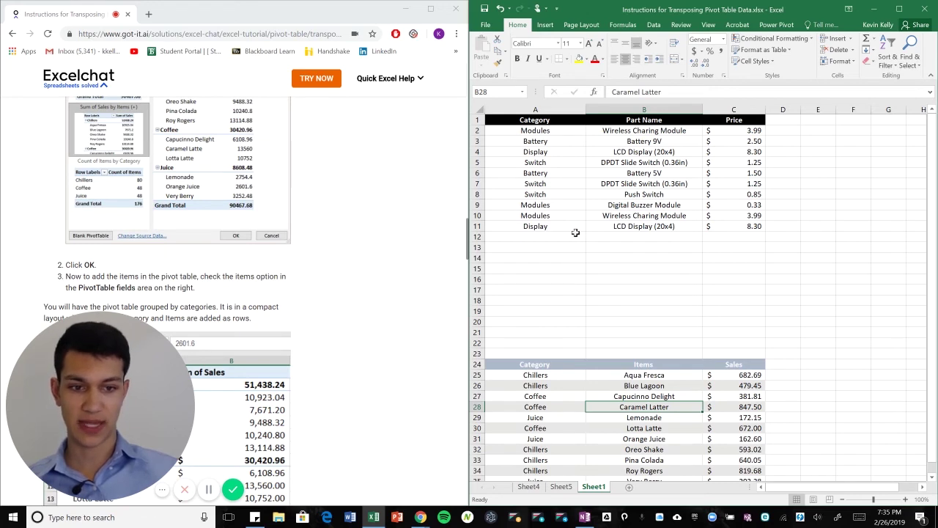
left_click(561, 486)
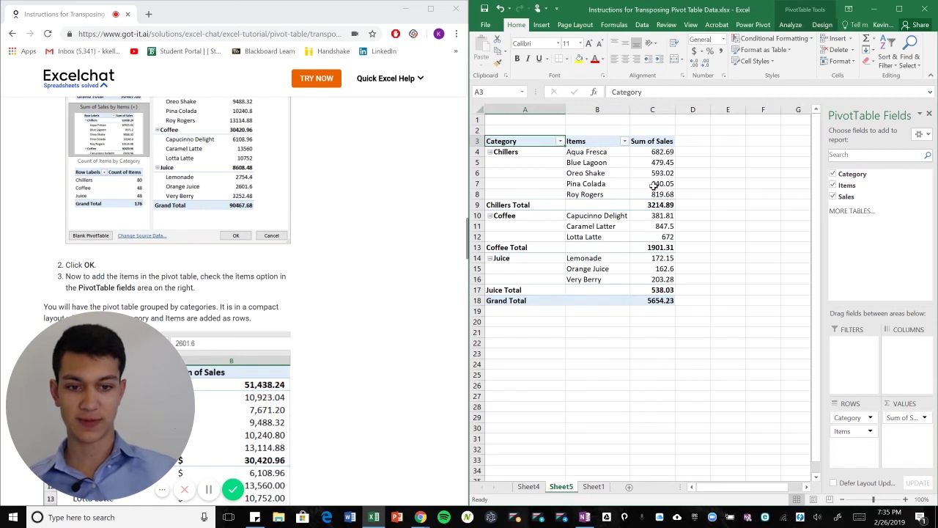
left_click(528, 488)
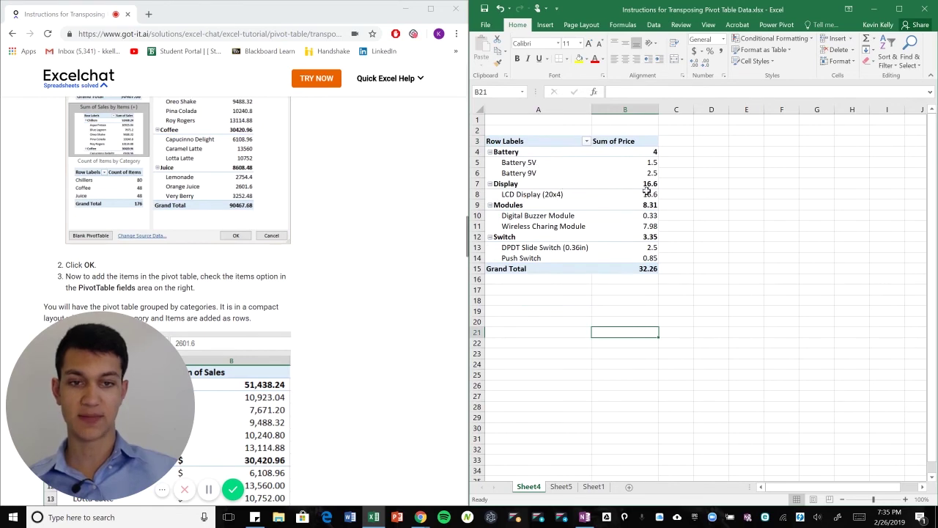
key("ctrl+Page_Down")
key("ctrl+Page_Down")
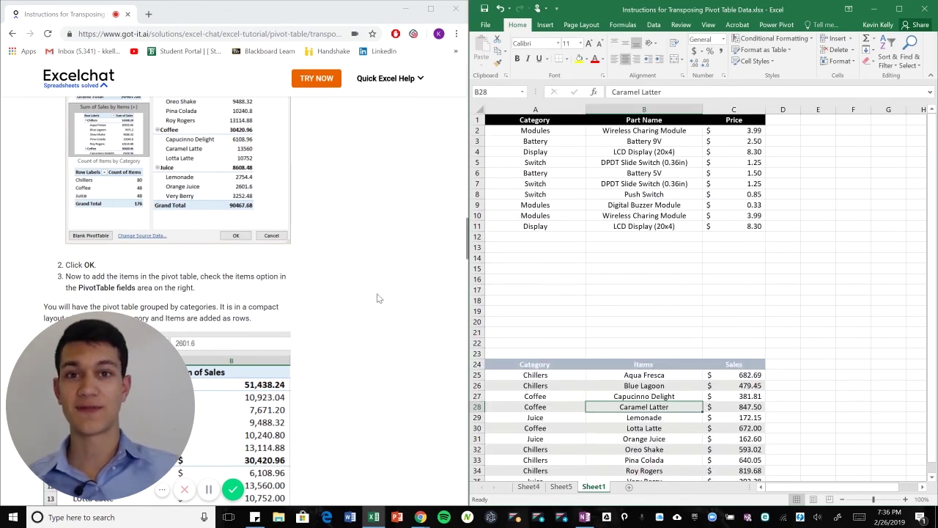